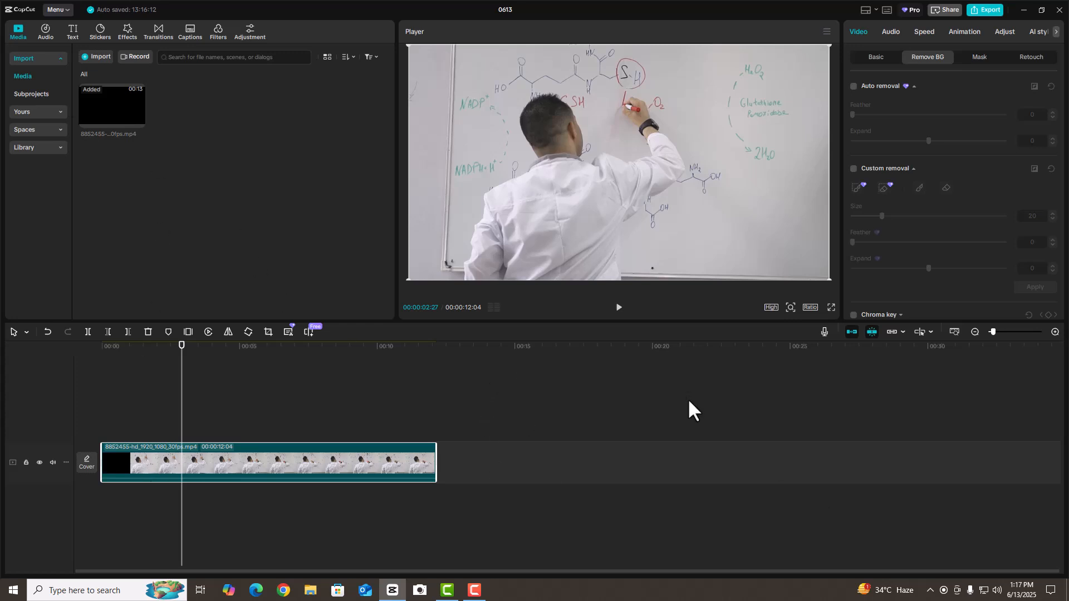
# Step: Play and scrub through the whiteboard clip, viewing a frame in full screen
pyautogui.click(619, 315)
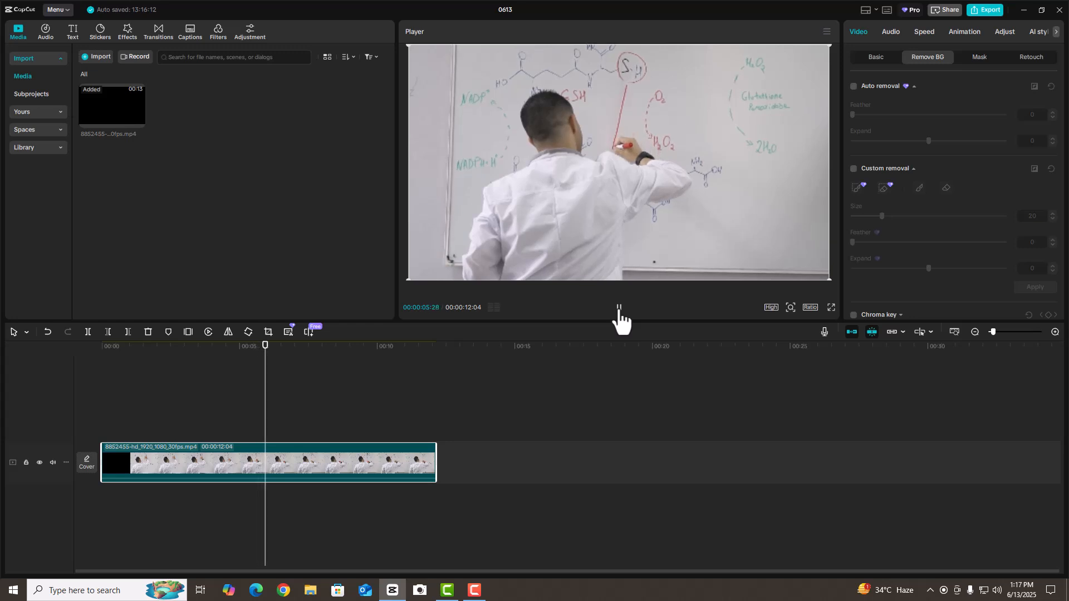
pyautogui.click(619, 313)
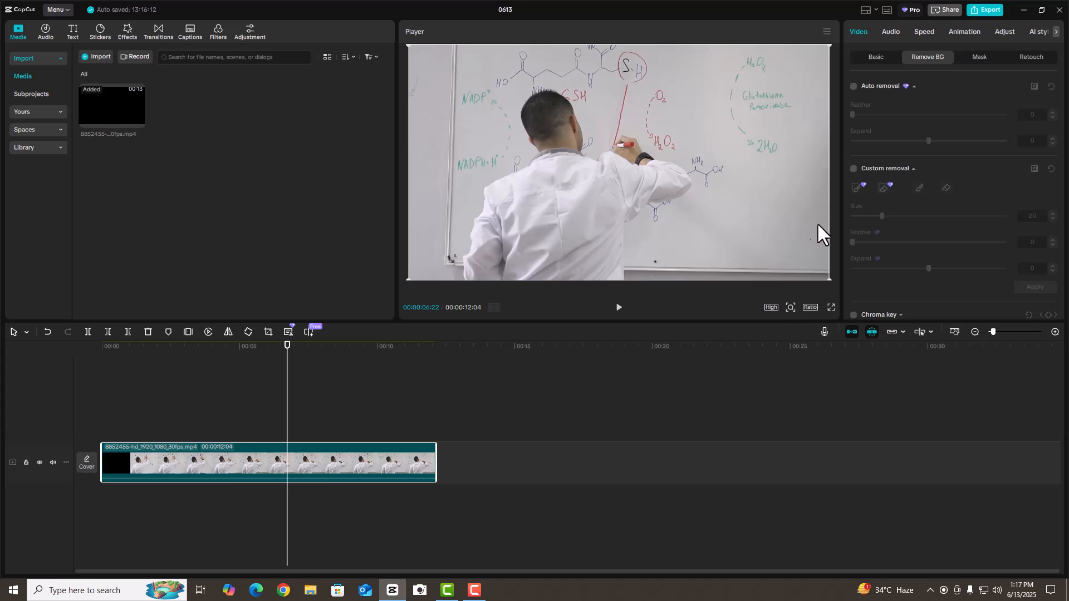
pyautogui.moveTo(287, 354); pyautogui.dragTo(367, 365)
pyautogui.moveTo(272, 375); pyautogui.dragTo(288, 407)
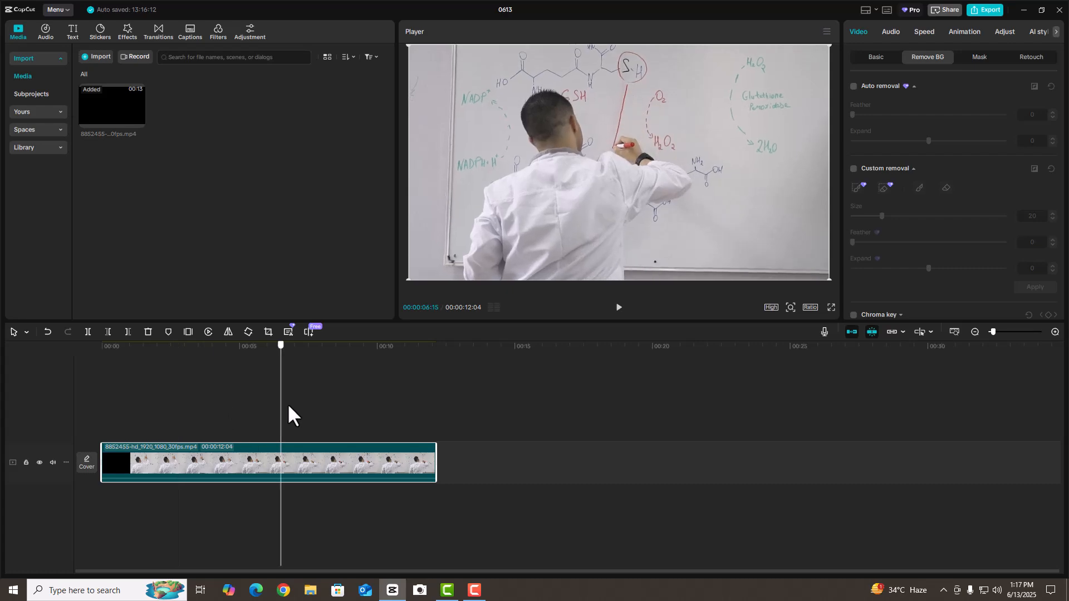
pyautogui.click(831, 307)
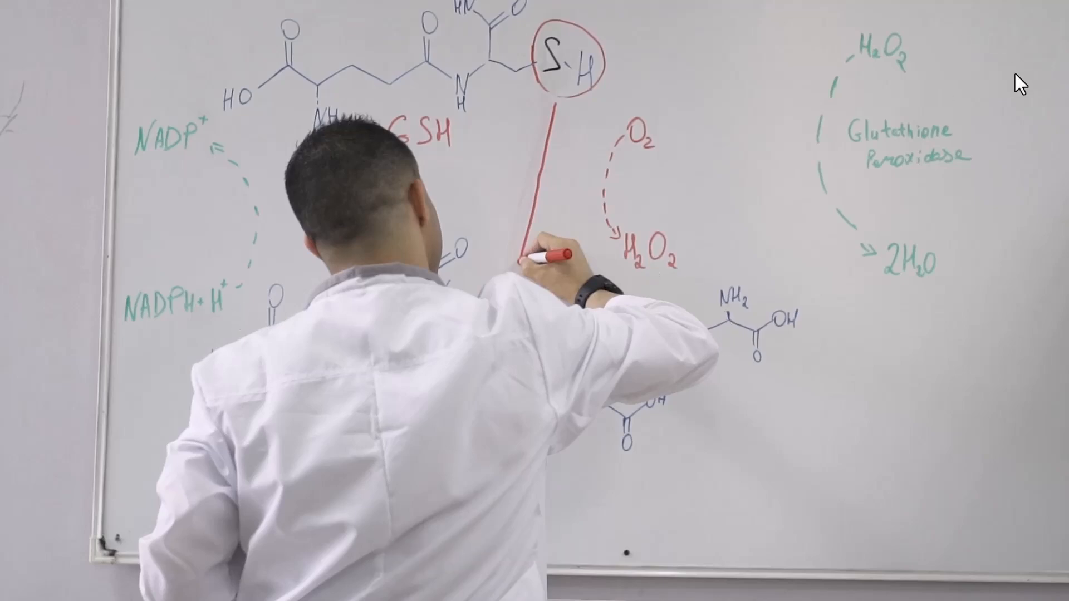
pyautogui.press('Escape')
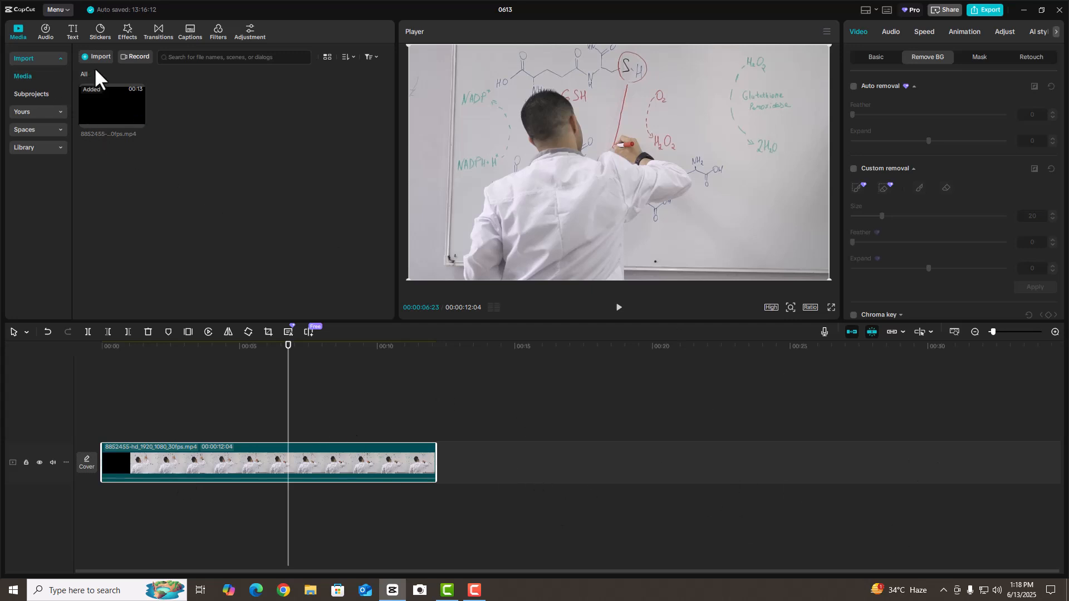
# Step: Add the Blur video effect above the whiteboard clip and scrub through the affected section
pyautogui.click(125, 31)
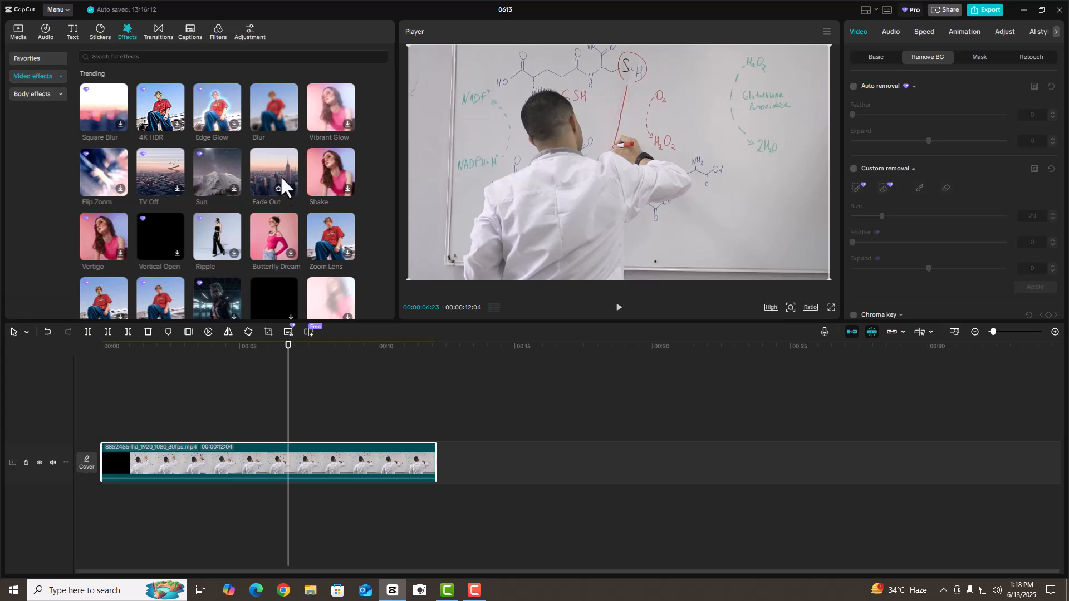
pyautogui.click(290, 124)
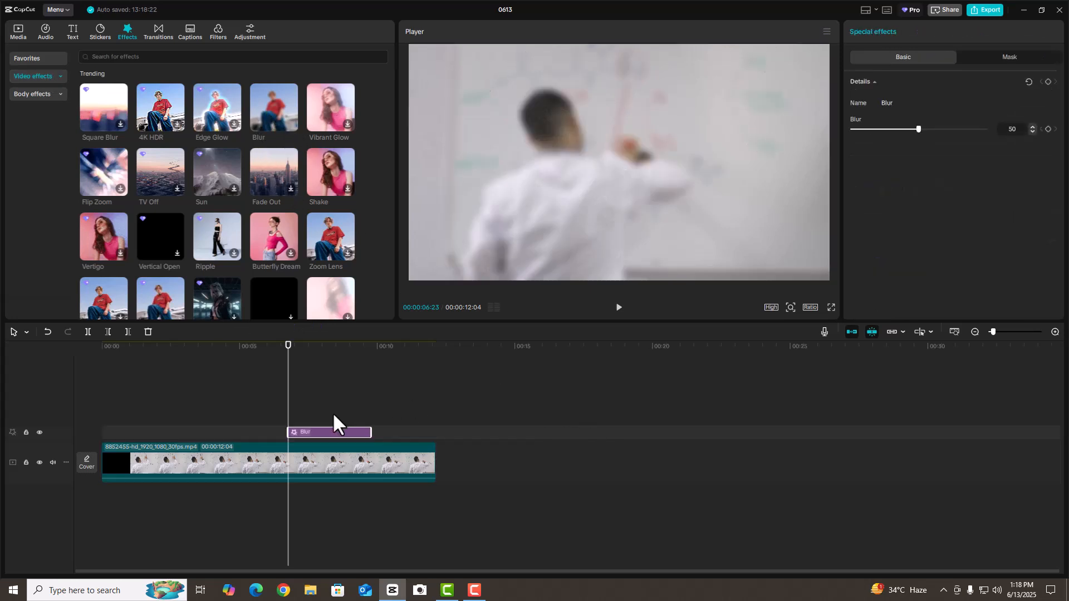
pyautogui.click(240, 350)
pyautogui.moveTo(239, 350); pyautogui.dragTo(351, 370)
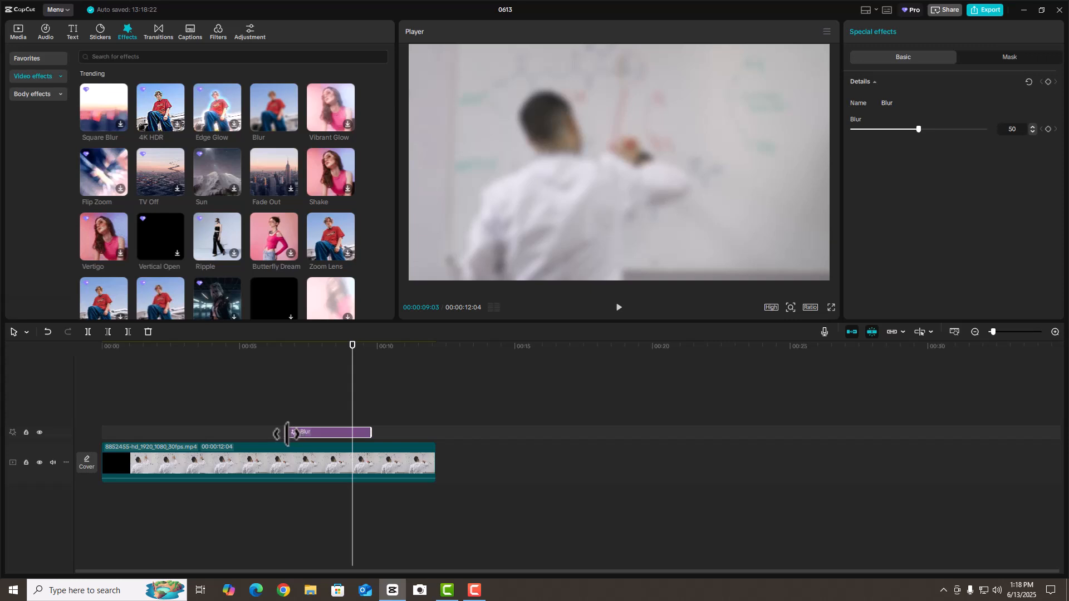
# Step: Extend the Blur effect at both ends so it spans the whole whiteboard clip, and check it at several points
pyautogui.moveTo(287, 433); pyautogui.dragTo(96, 433)
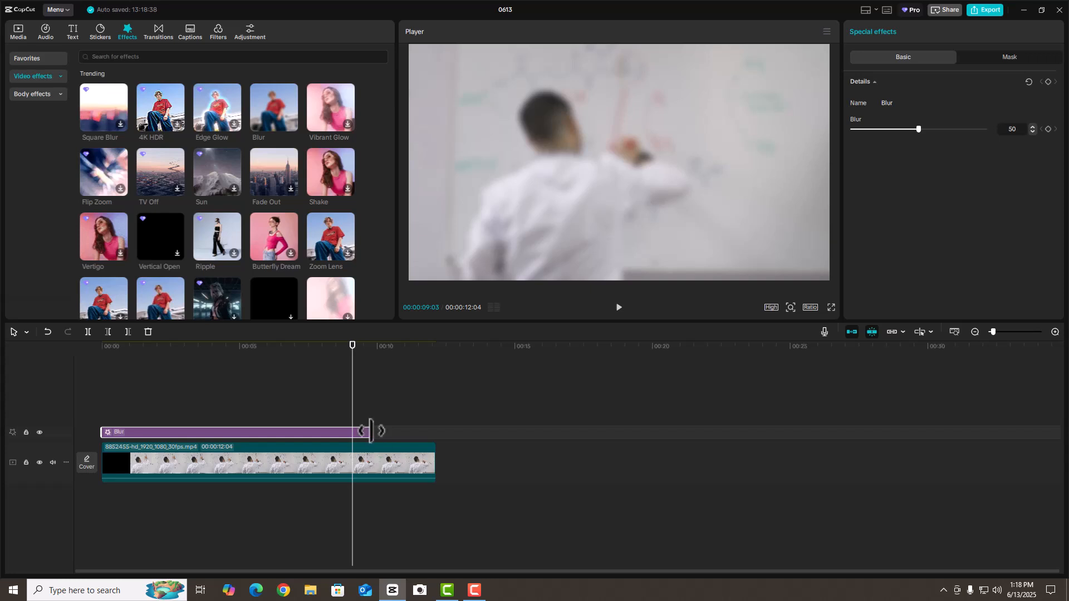
pyautogui.moveTo(372, 433); pyautogui.dragTo(437, 434)
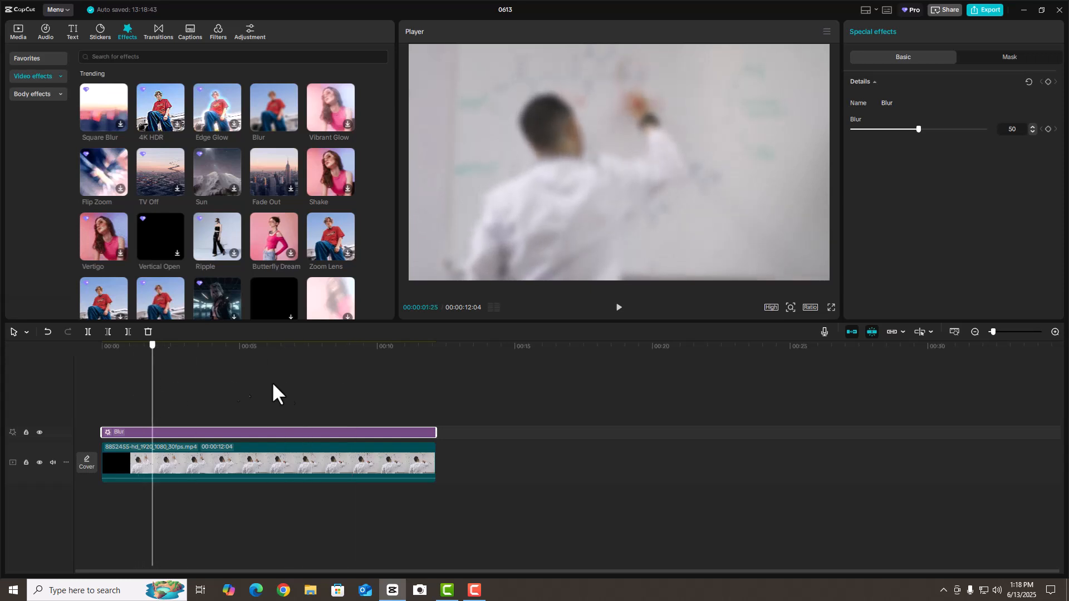
pyautogui.click(303, 396)
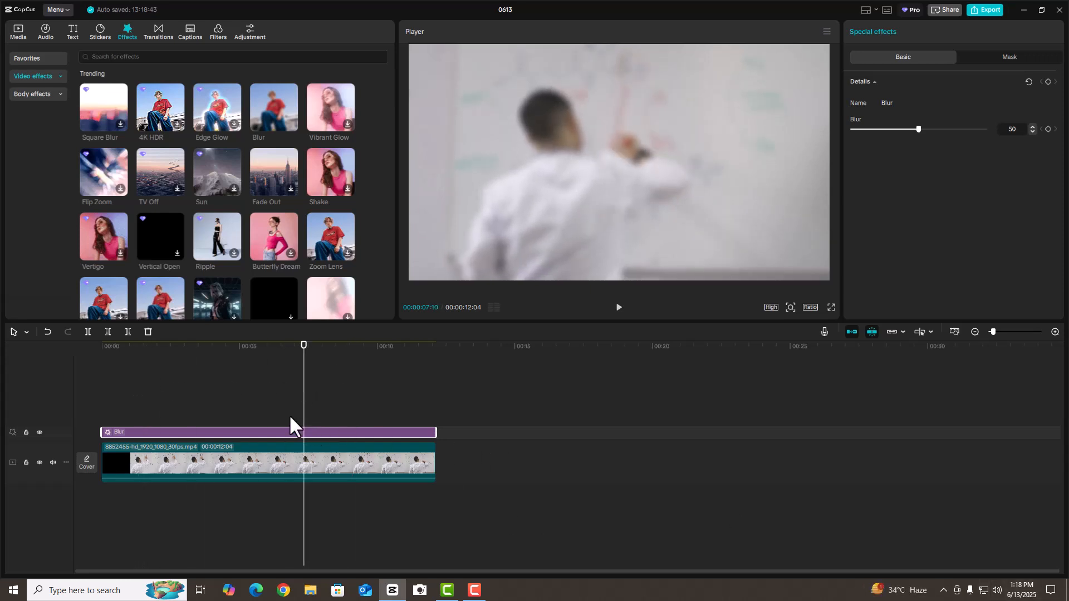
pyautogui.click(247, 398)
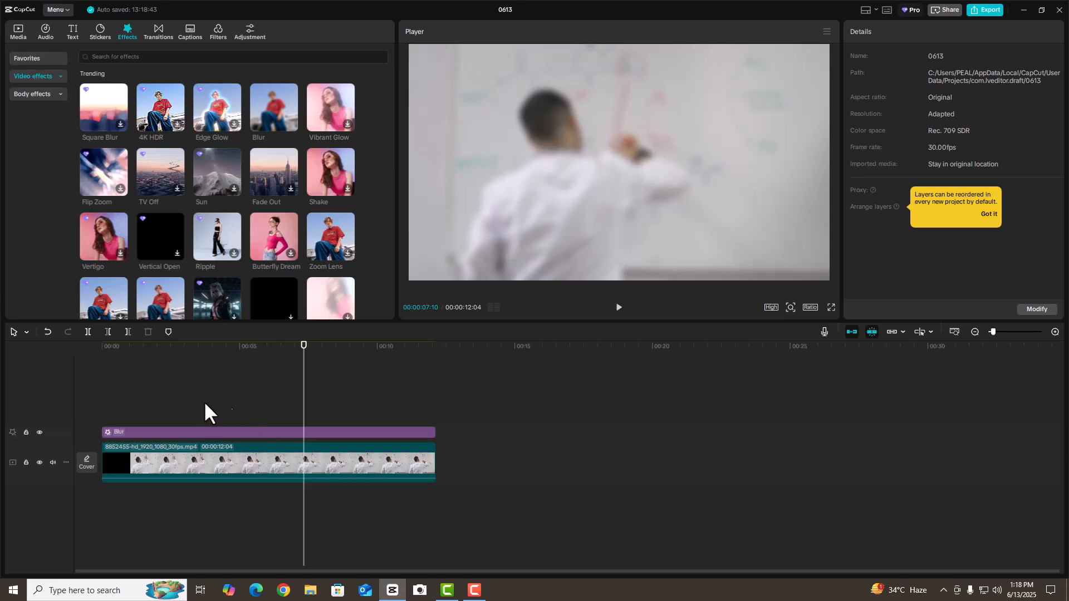
# Step: Add a second copy of the whiteboard video and align it from the start on a track above the Blur effect
pyautogui.click(15, 29)
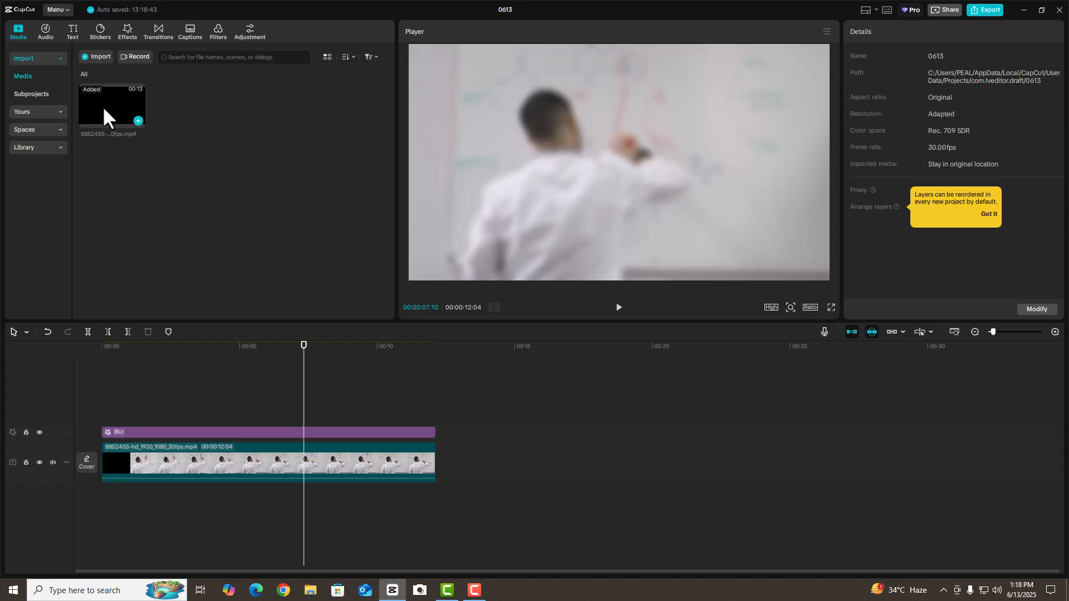
pyautogui.click(138, 120)
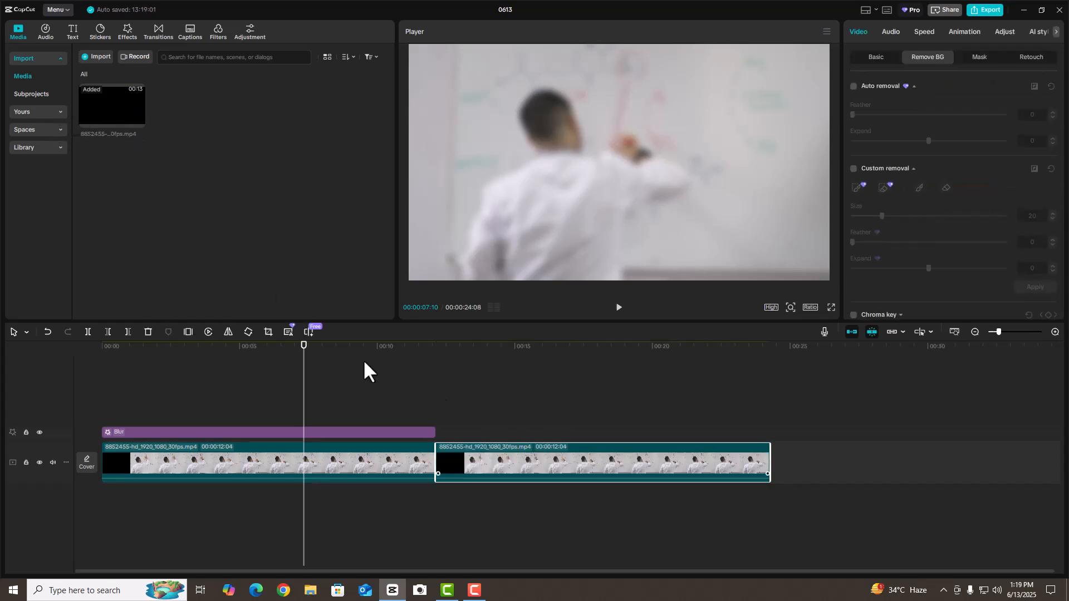
pyautogui.moveTo(594, 457); pyautogui.dragTo(245, 399)
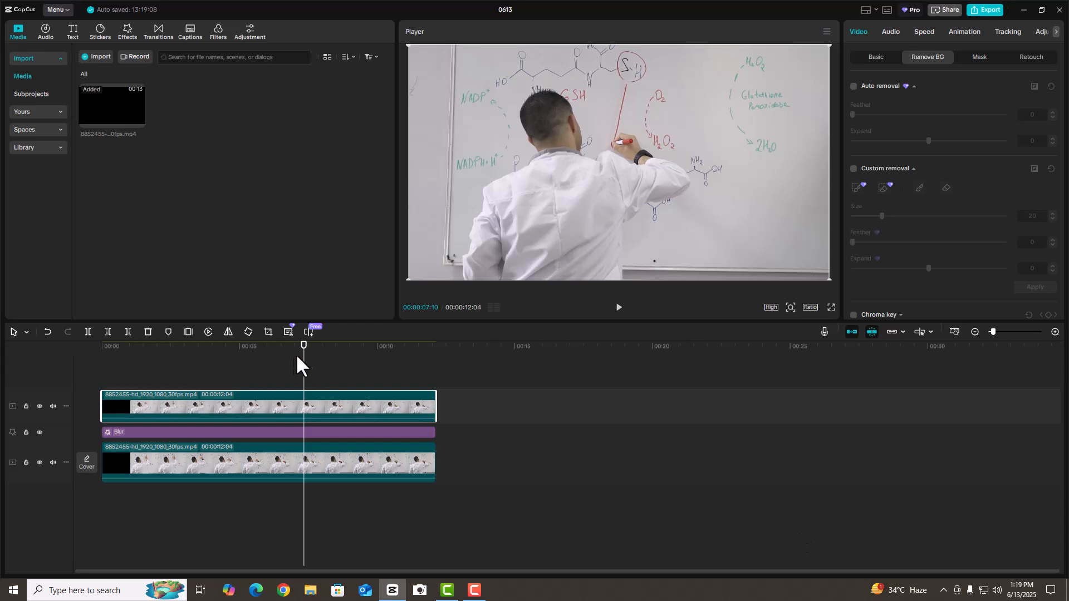
pyautogui.click(163, 358)
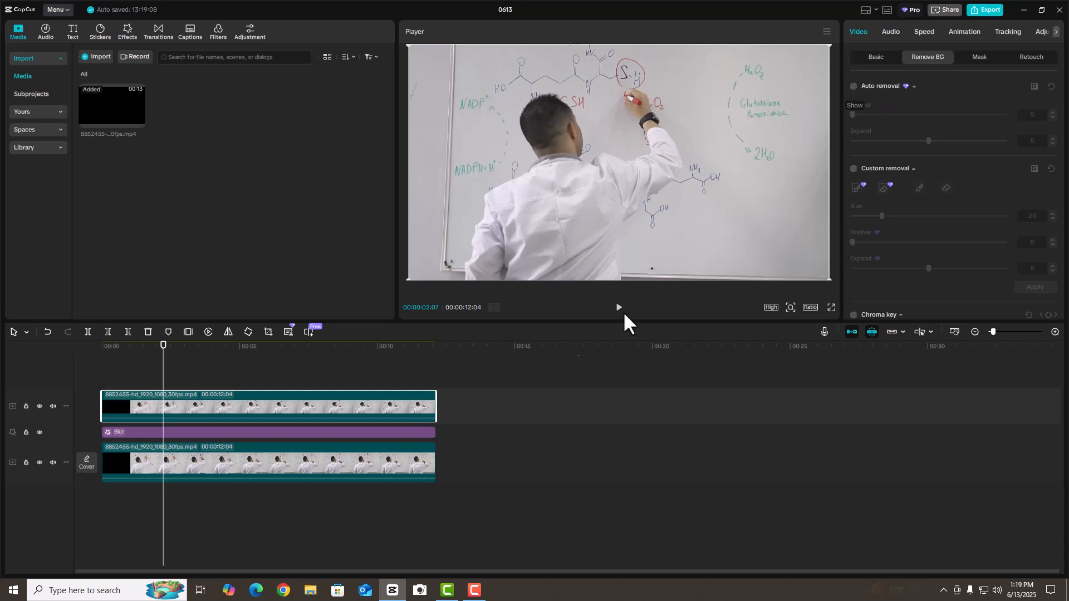
# Step: Apply Auto removal to the background of the upper video copy and play back the result
pyautogui.click(496, 398)
pyautogui.click(389, 402)
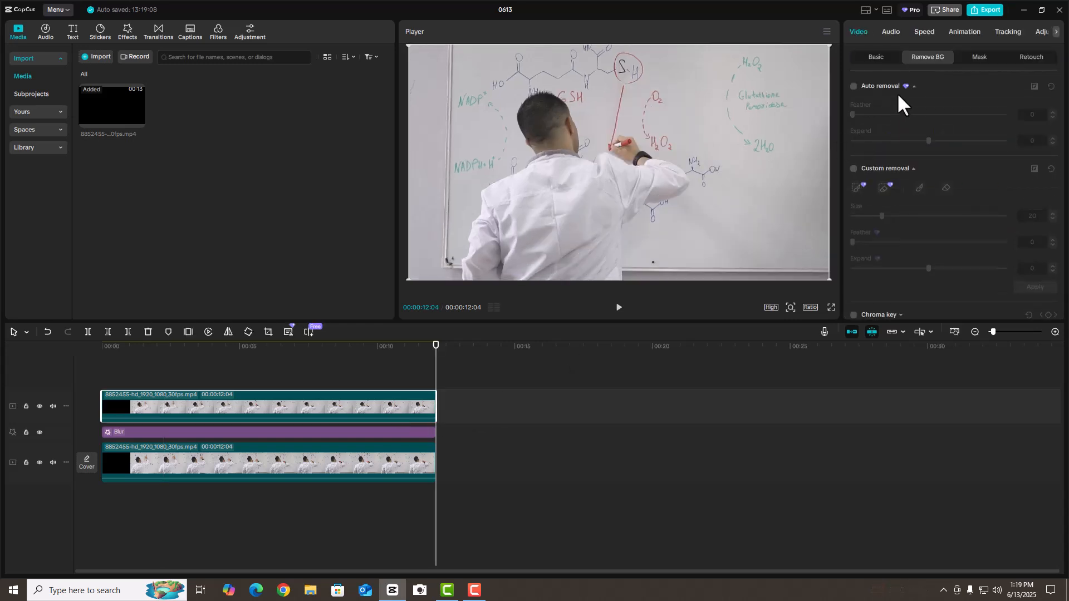
pyautogui.click(853, 87)
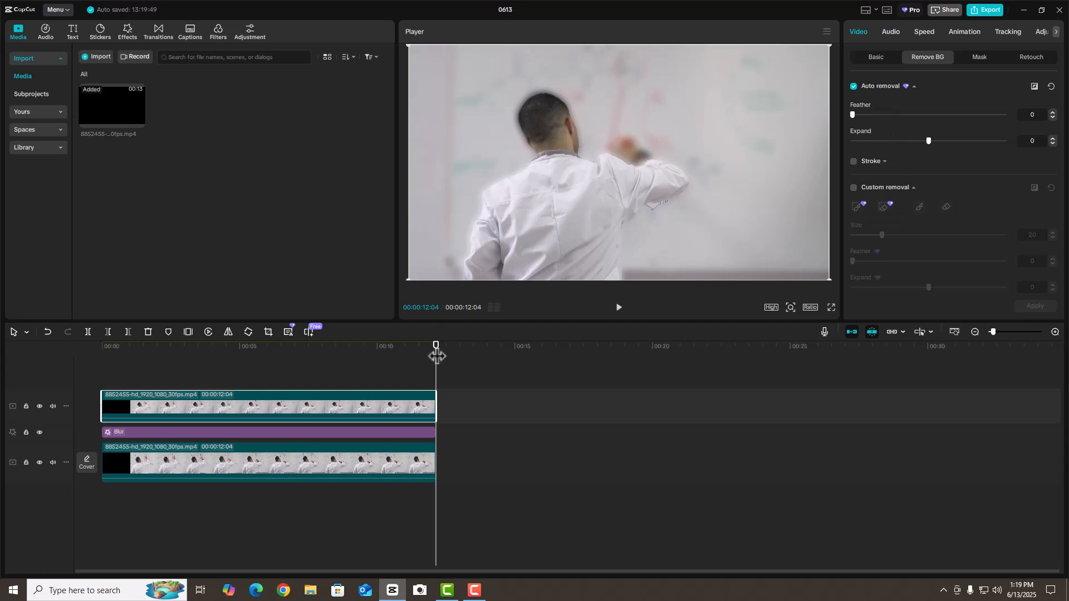
pyautogui.moveTo(395, 350); pyautogui.dragTo(140, 395)
pyautogui.click(617, 309)
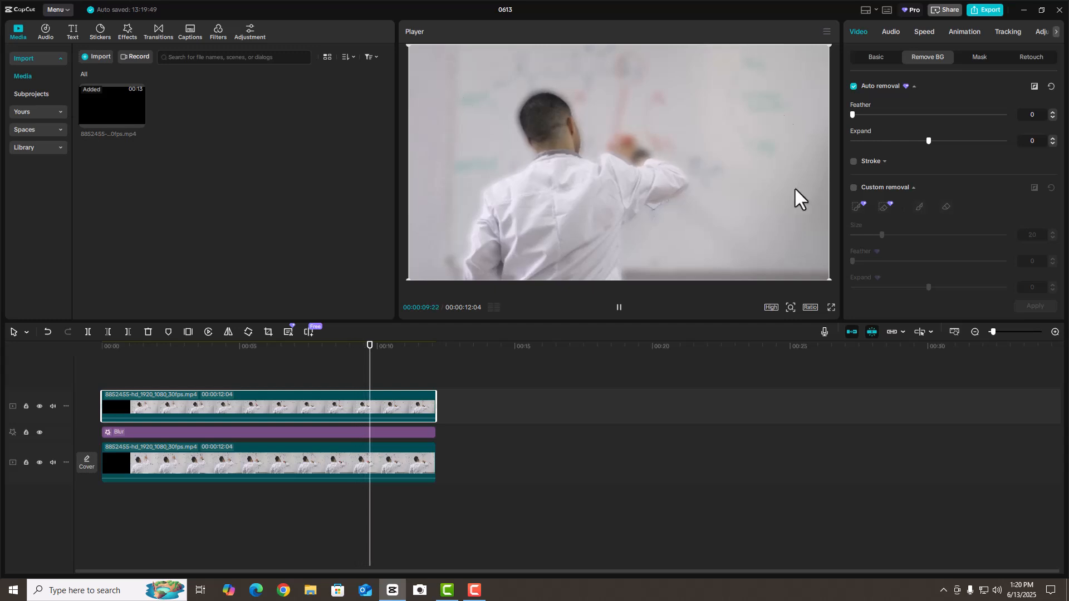
pyautogui.click(619, 307)
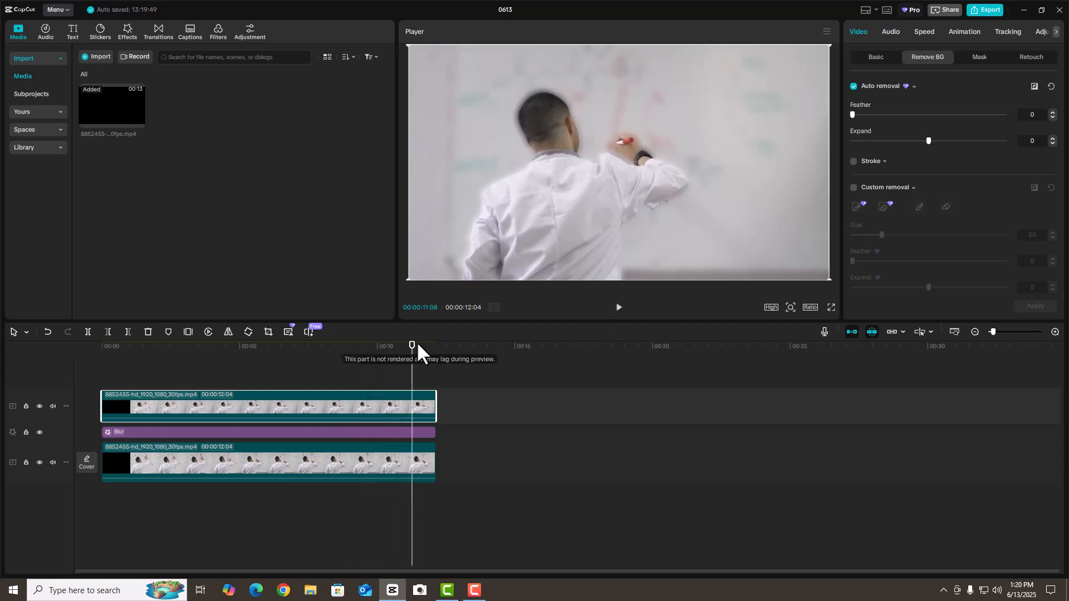
pyautogui.moveTo(413, 355); pyautogui.dragTo(252, 373)
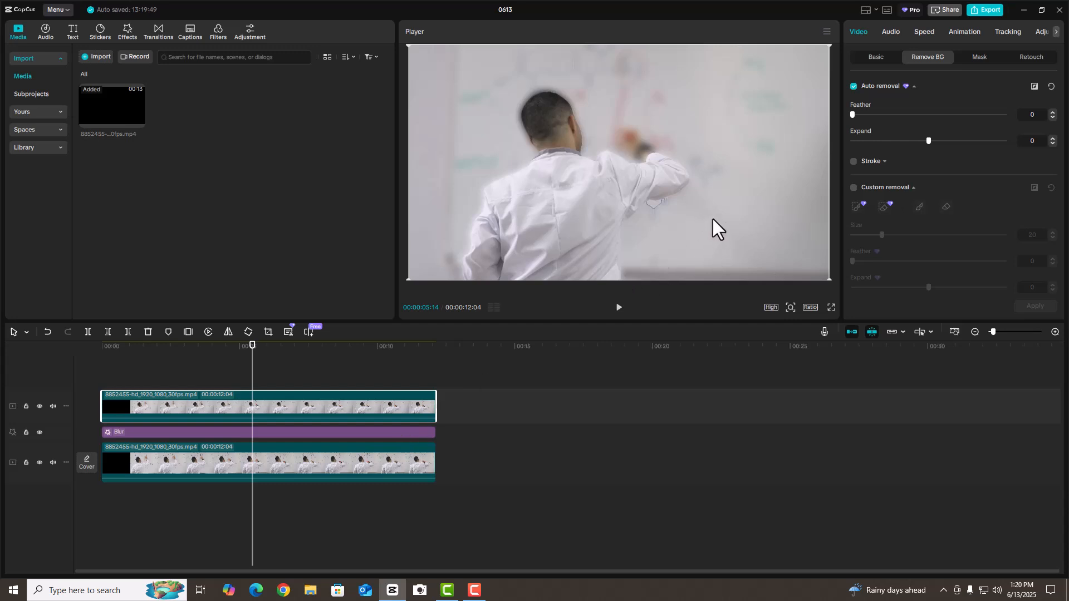
# Step: Reduce the Blur effect's strength to 27 and play the video from near the start to check it
pyautogui.click(359, 433)
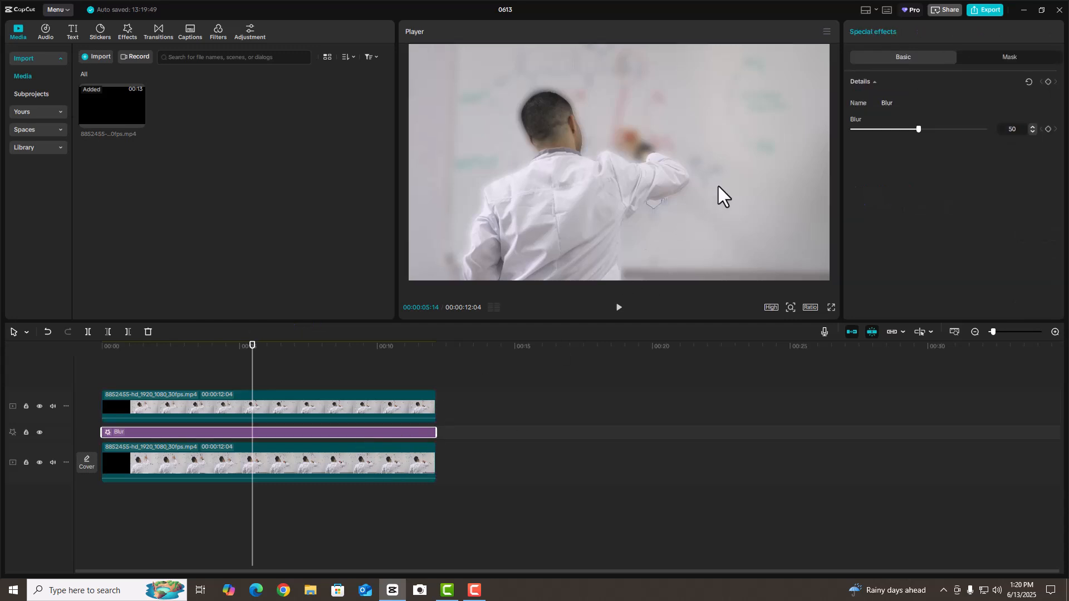
pyautogui.moveTo(919, 130); pyautogui.dragTo(889, 130)
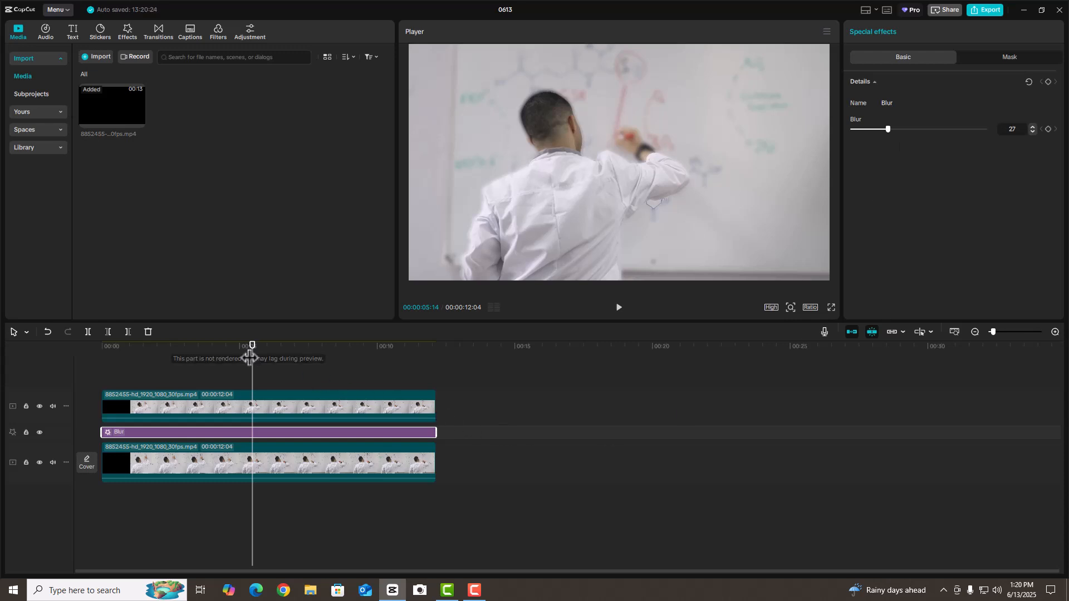
pyautogui.moveTo(251, 359); pyautogui.dragTo(117, 387)
pyautogui.click(617, 310)
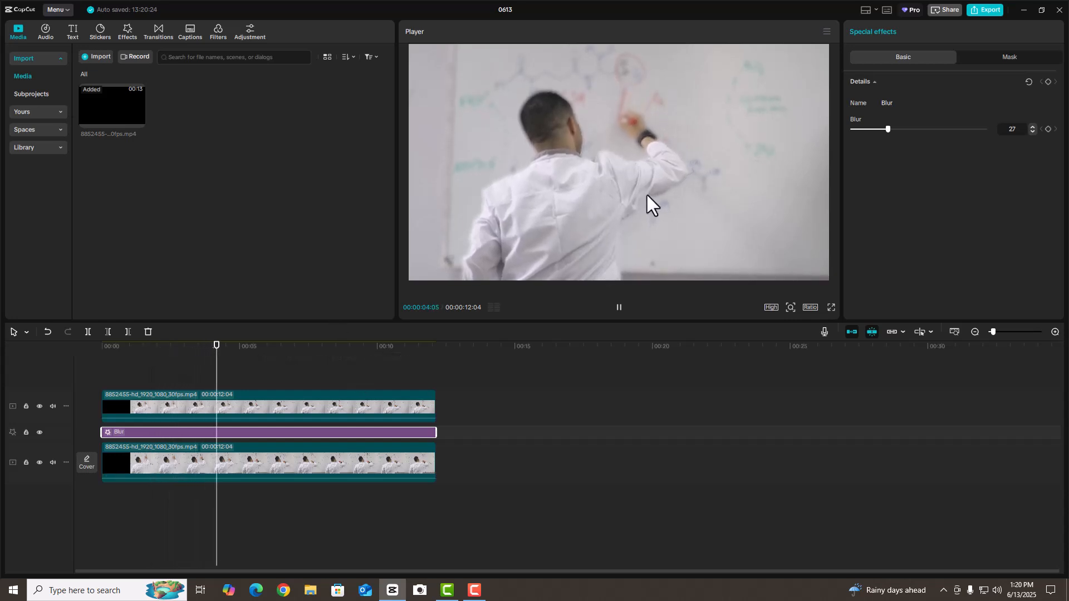
pyautogui.click(619, 309)
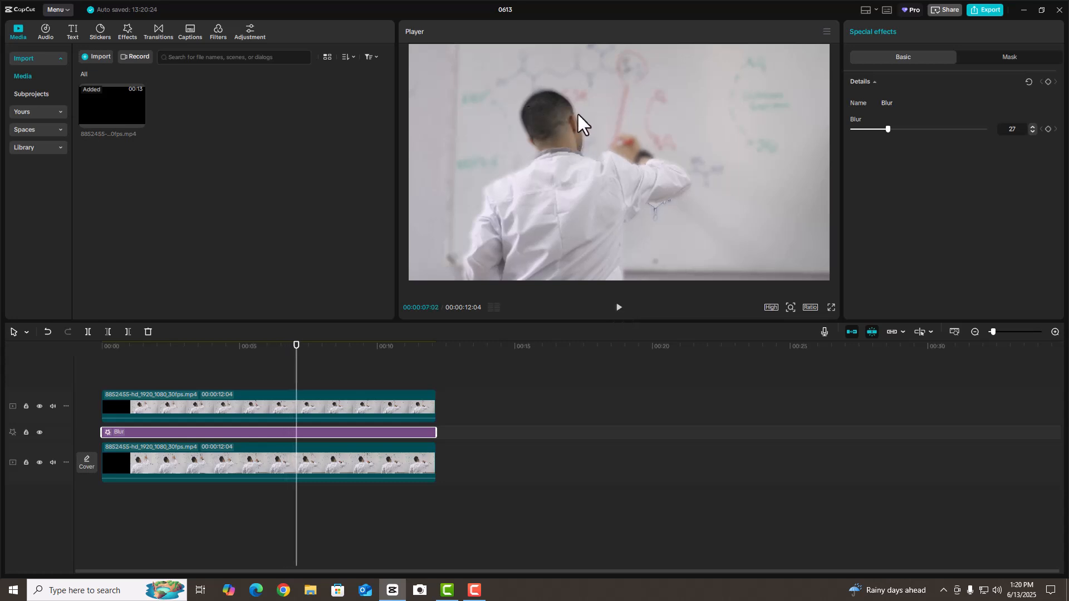